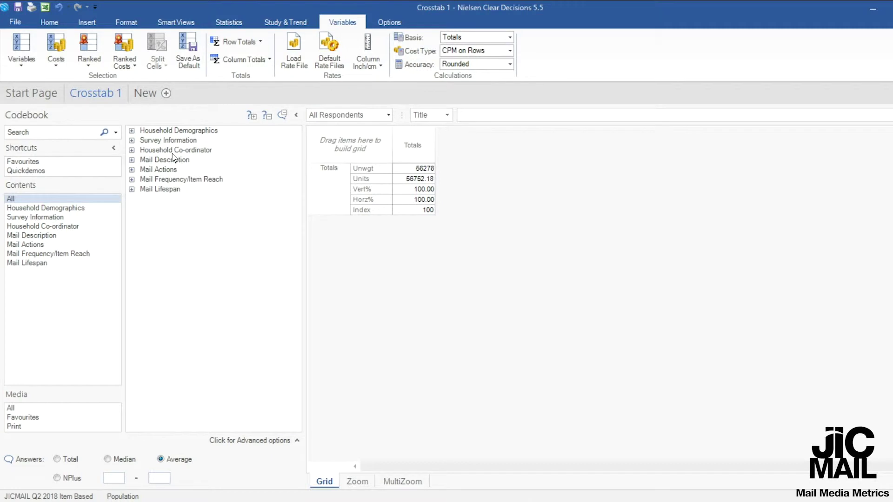
- Examine the Household Demographics questions and the Wave and Month answers under Survey Information in the codebook
{"action": "left_click", "coordinate": [76, 211]}
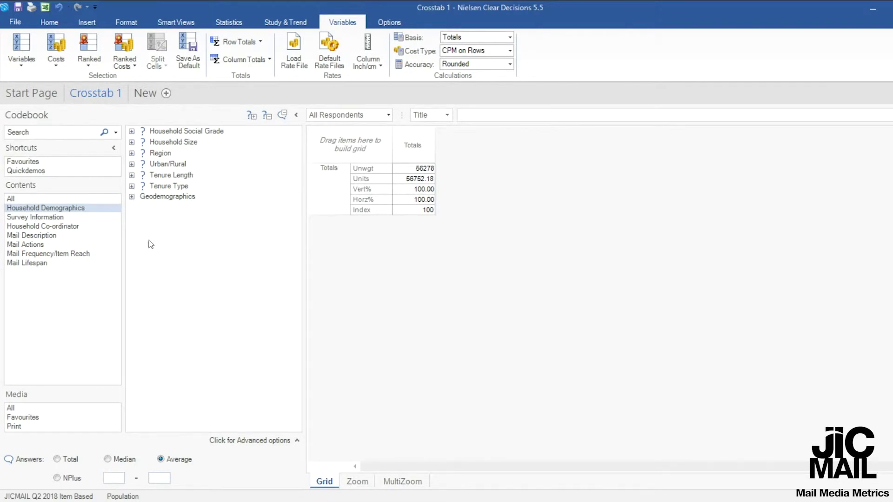
{"action": "left_click", "coordinate": [58, 217]}
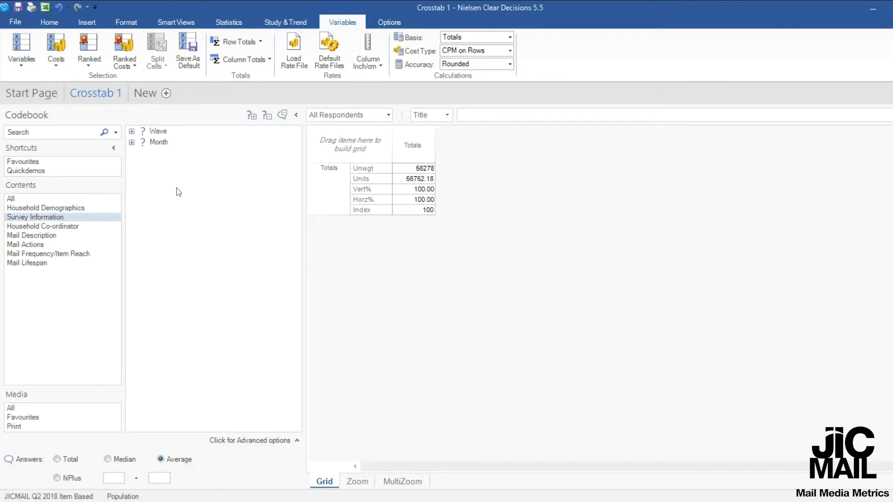
{"action": "left_click", "coordinate": [132, 132]}
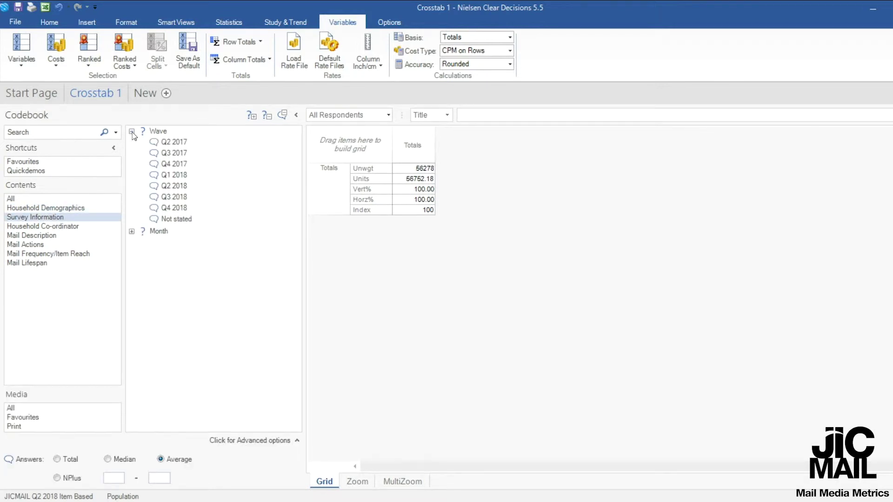
{"action": "left_click", "coordinate": [132, 132]}
{"action": "left_click", "coordinate": [132, 142]}
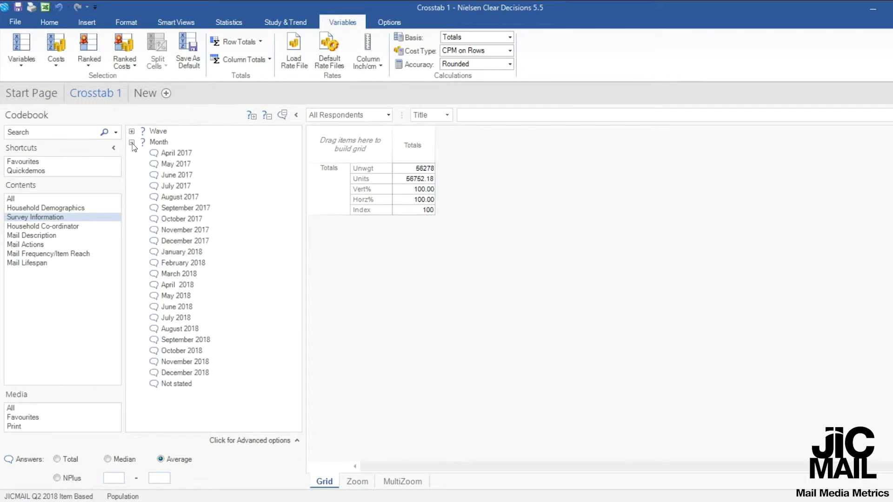
{"action": "left_click", "coordinate": [132, 143]}
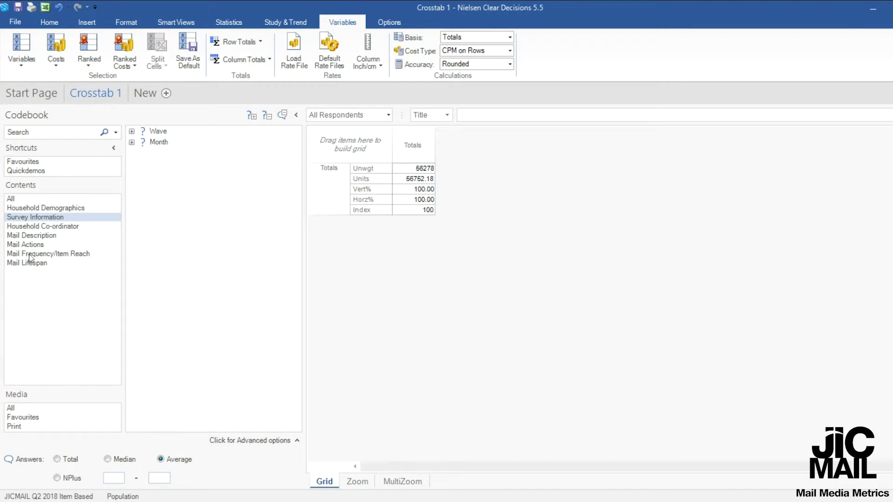
- Review the codebook contents for Household Co-ordinator, Mail Description, Mail Actions, Mail Frequency/Item Reach and Mail Lifespan
{"action": "left_click", "coordinate": [39, 228]}
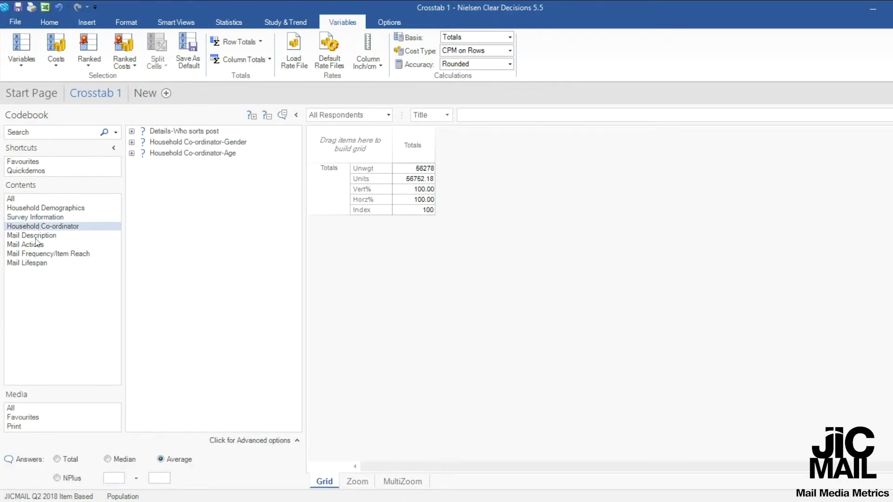
{"action": "left_click", "coordinate": [35, 238]}
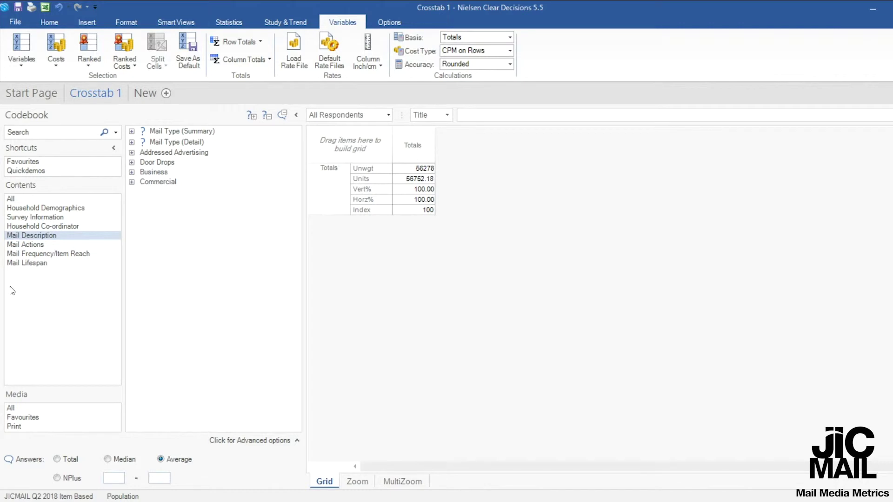
{"action": "left_click", "coordinate": [26, 248]}
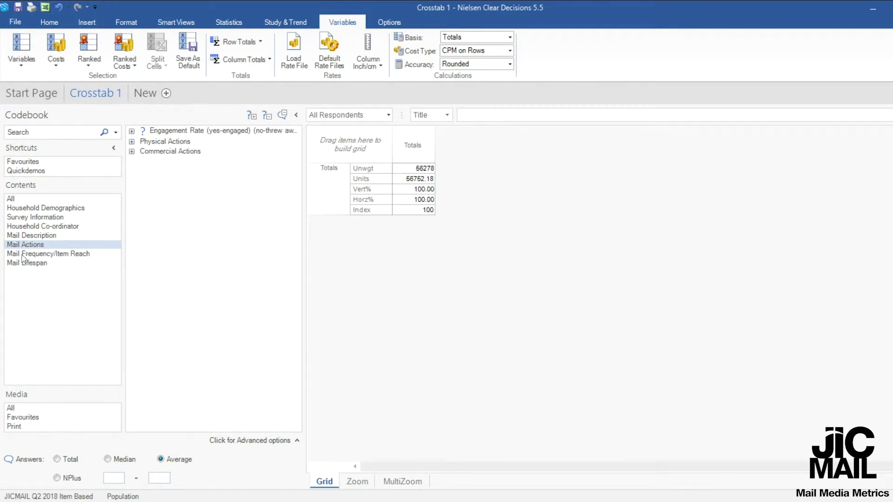
{"action": "left_click", "coordinate": [24, 256]}
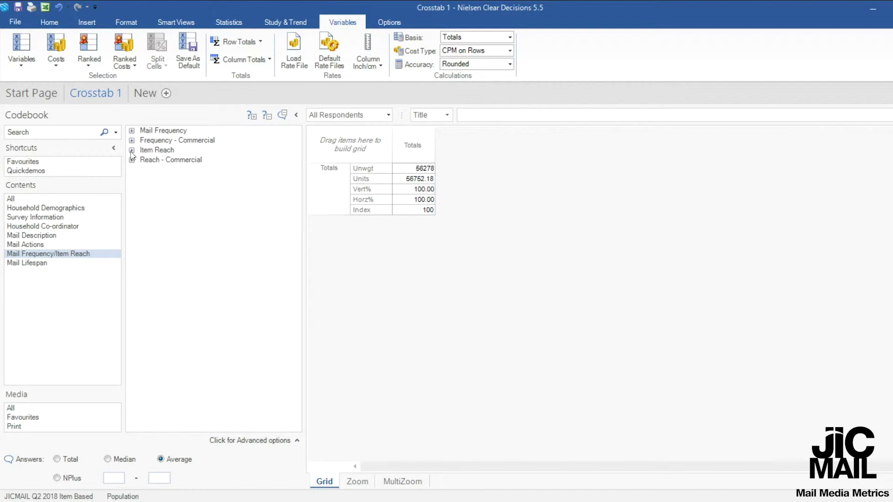
{"action": "left_click", "coordinate": [24, 262]}
- Add the average numeric Item Reach-Mail Type (Summary) answers for Addressed advertising (c), Door drops (d) and Business (a) as crosstab rows
{"action": "left_click", "coordinate": [27, 254]}
{"action": "left_click", "coordinate": [132, 151]}
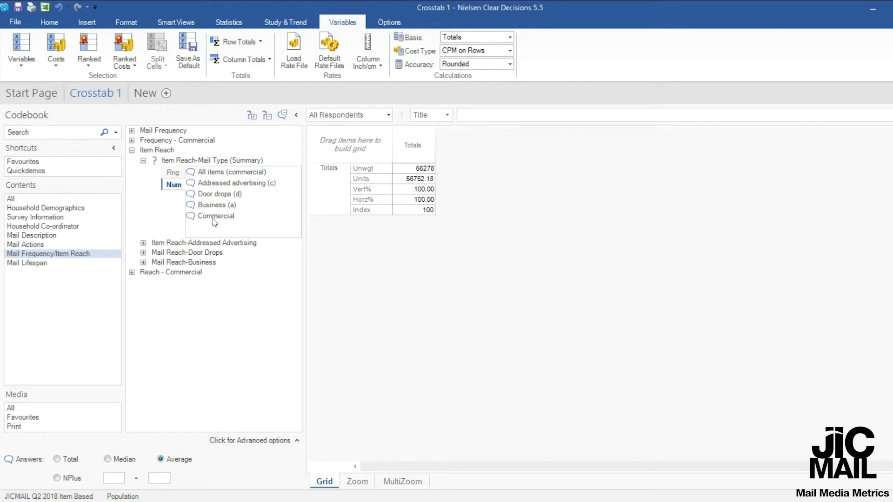
{"action": "left_click", "coordinate": [174, 174]}
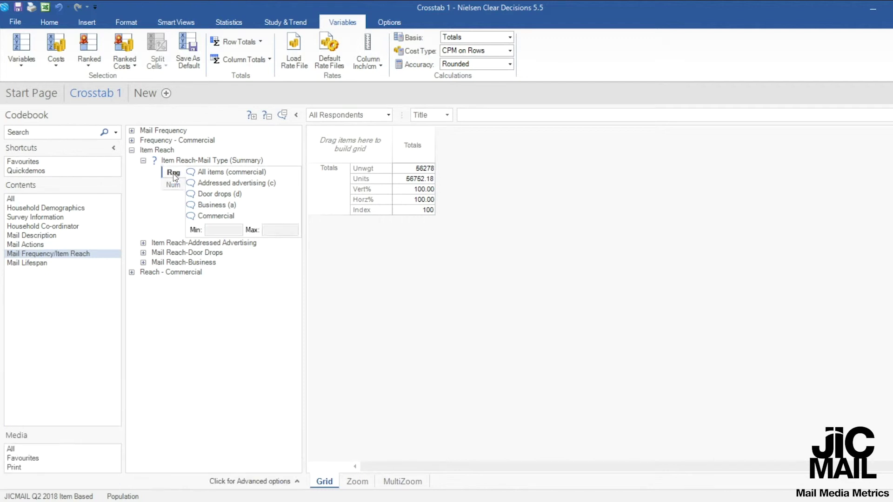
{"action": "left_click", "coordinate": [174, 185]}
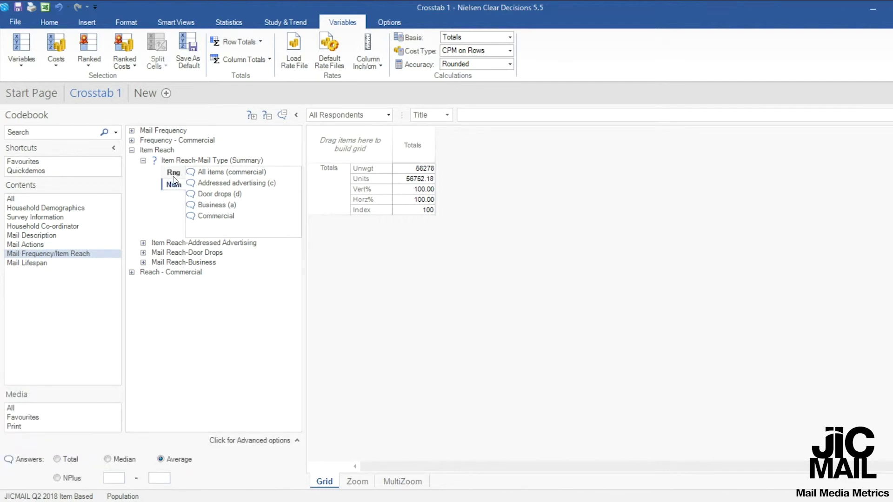
{"action": "left_click", "coordinate": [179, 461]}
{"action": "left_click", "coordinate": [221, 195]}
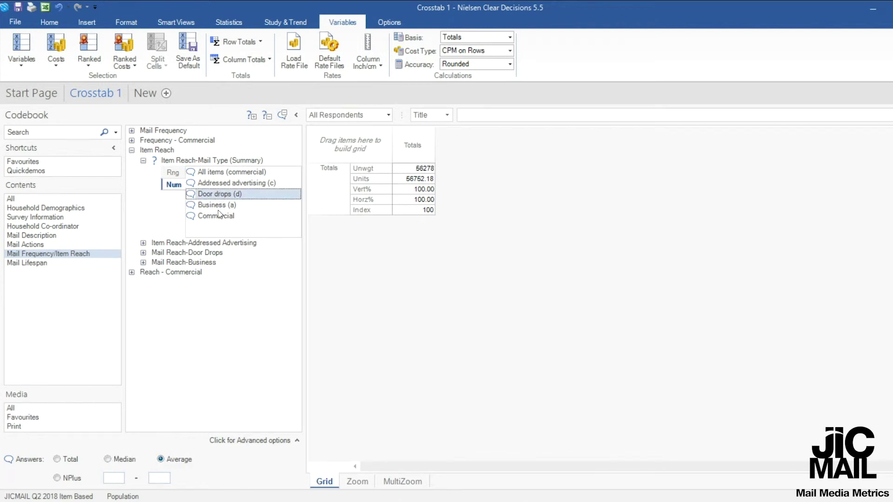
{"action": "left_click", "coordinate": [223, 183]}
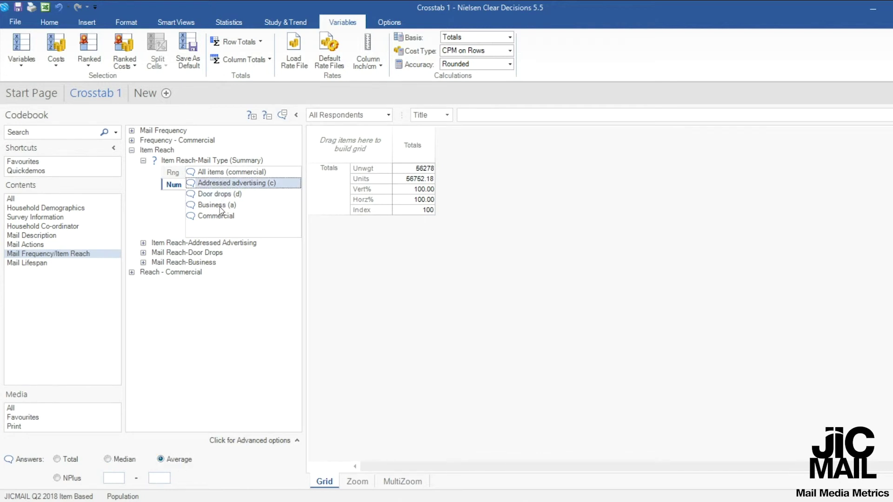
{"action": "left_click", "coordinate": [222, 205], "text": "shift"}
{"action": "left_click_drag", "start_coordinate": [223, 197], "coordinate": [331, 191]}
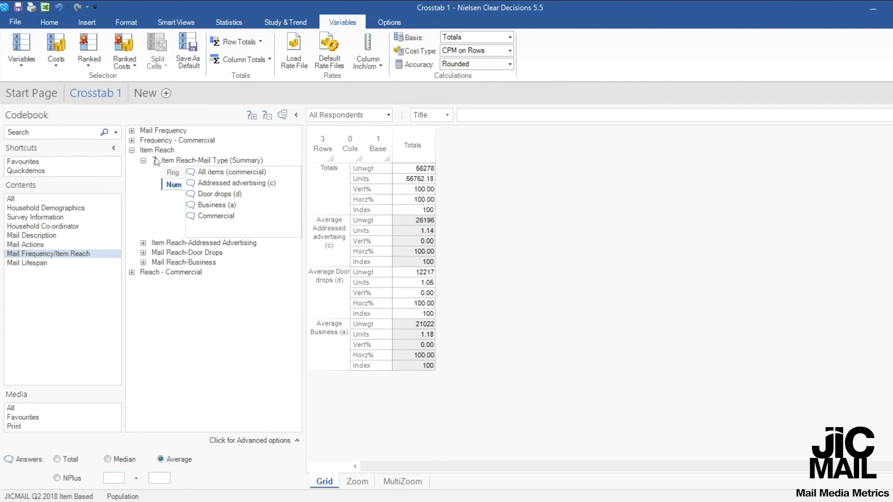
{"action": "left_click", "coordinate": [132, 151]}
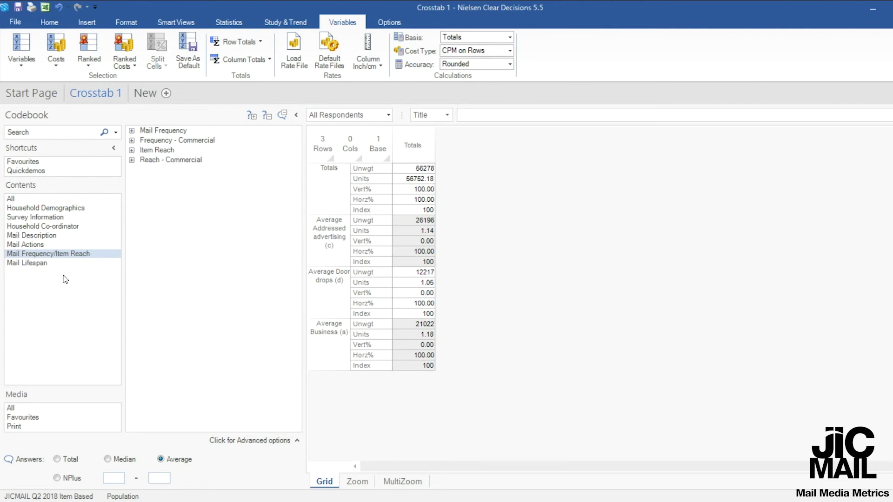
- Add the average numeric Mail Lifespan-Mail Type (Summary) answers for Addressed advertising (c), Door drops (d) and Business (a) as further crosstab rows
{"action": "left_click", "coordinate": [25, 262]}
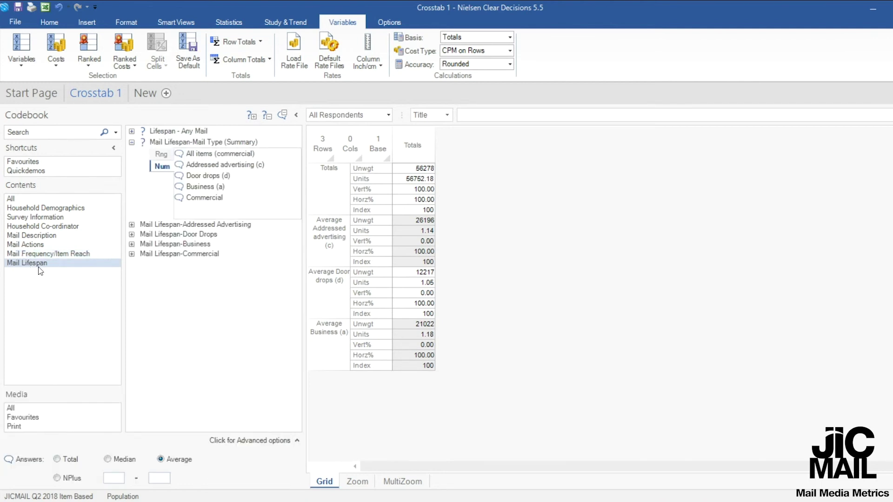
{"action": "left_click", "coordinate": [132, 142]}
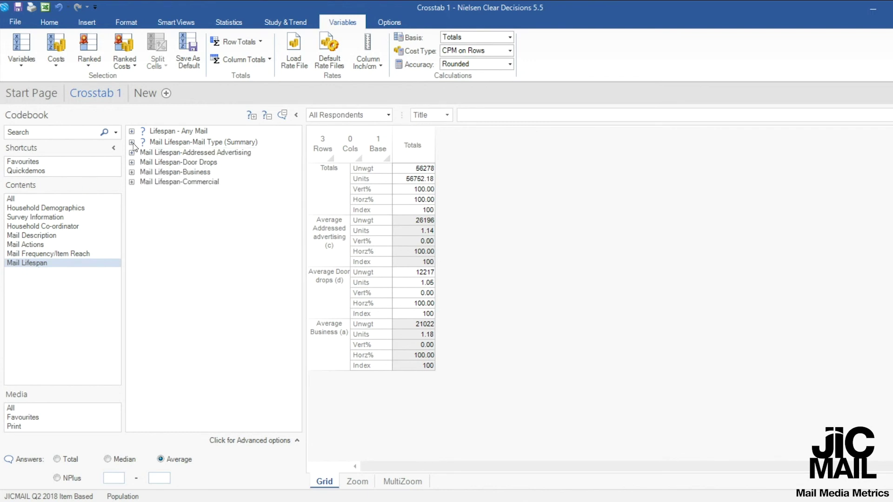
{"action": "left_click", "coordinate": [132, 143]}
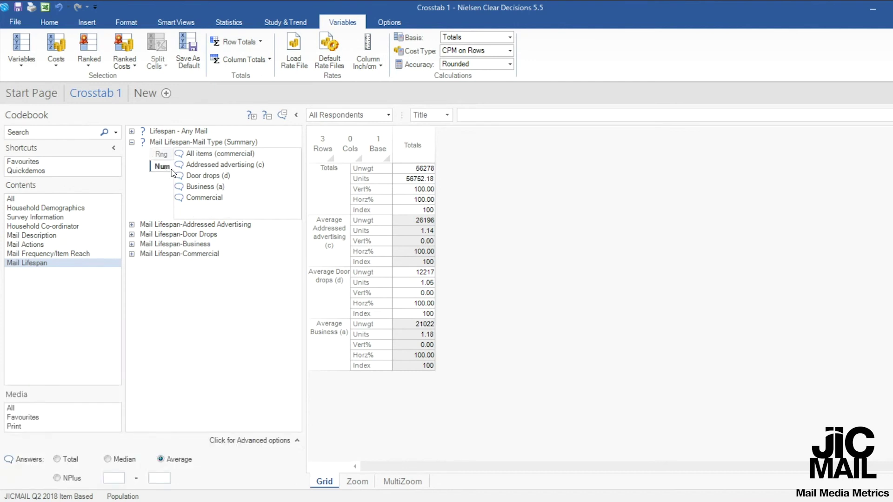
{"action": "left_click", "coordinate": [121, 459]}
{"action": "left_click", "coordinate": [181, 459]}
{"action": "left_click", "coordinate": [205, 166]}
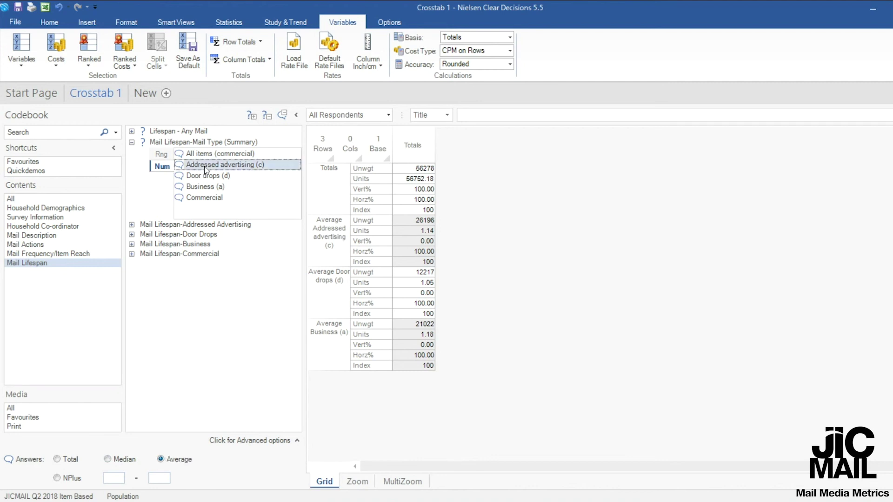
{"action": "left_click", "coordinate": [212, 190], "text": "shift"}
{"action": "left_click_drag", "start_coordinate": [204, 183], "coordinate": [320, 200]}
{"action": "scroll", "coordinate": [445, 378], "scroll_direction": "down", "scroll_amount": 3}
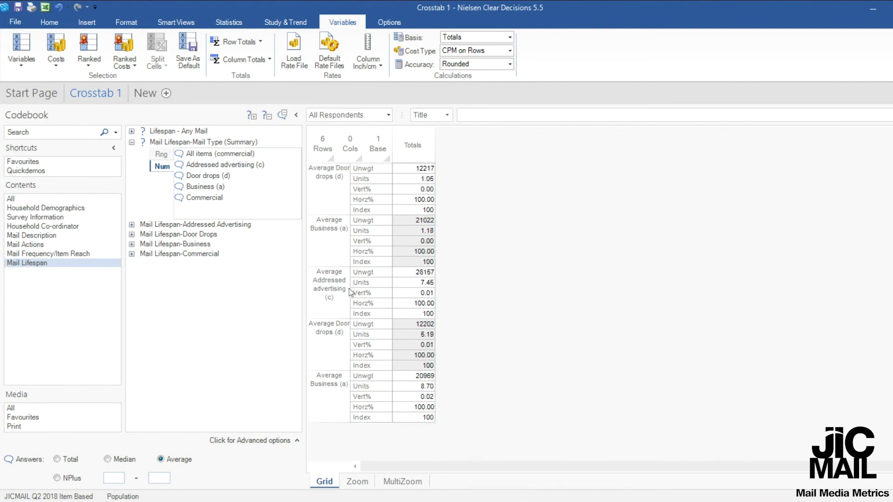